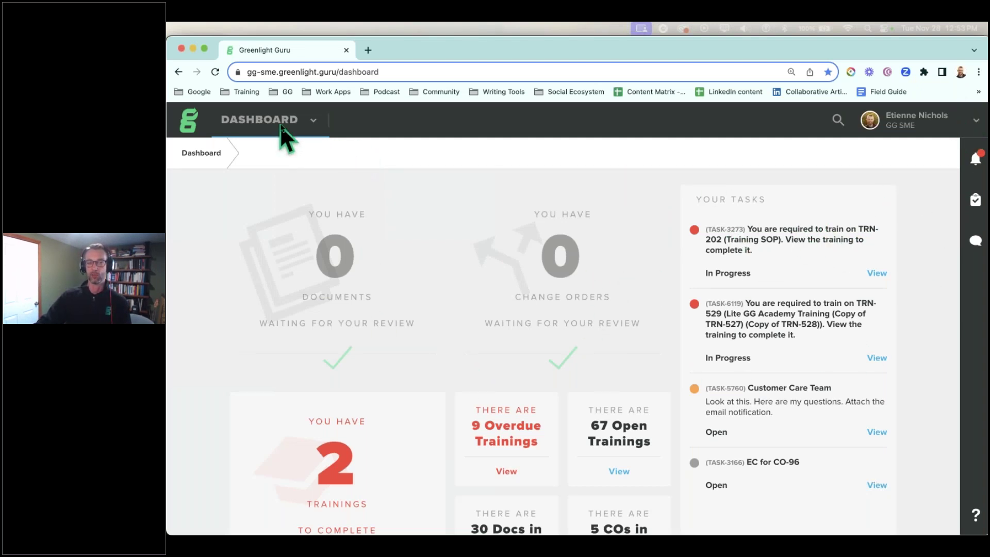
Step: Open the Risk Management area with its list of active risk projects
{"action": "left_click", "coordinate": [314, 120]}
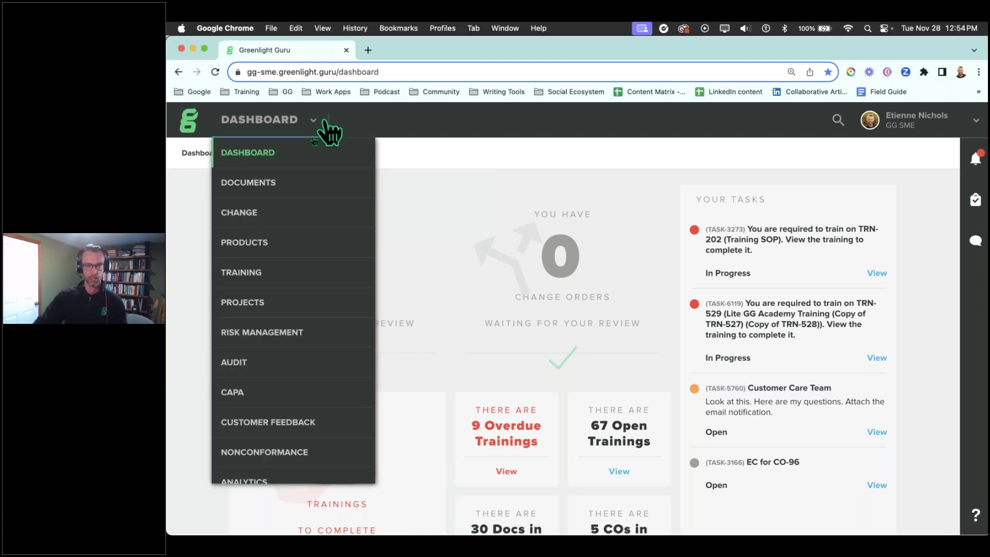
{"action": "left_click", "coordinate": [258, 335]}
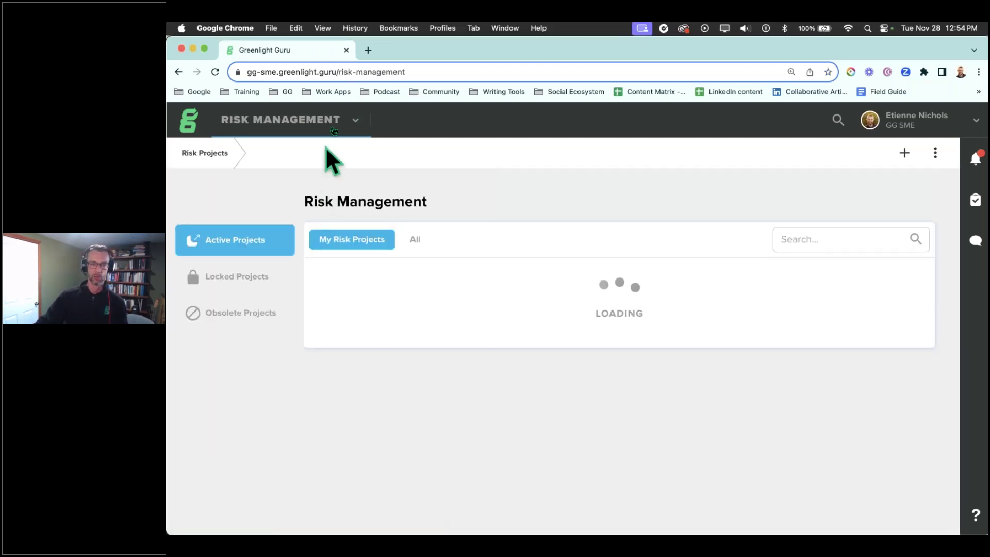
{"action": "left_click", "coordinate": [333, 130]}
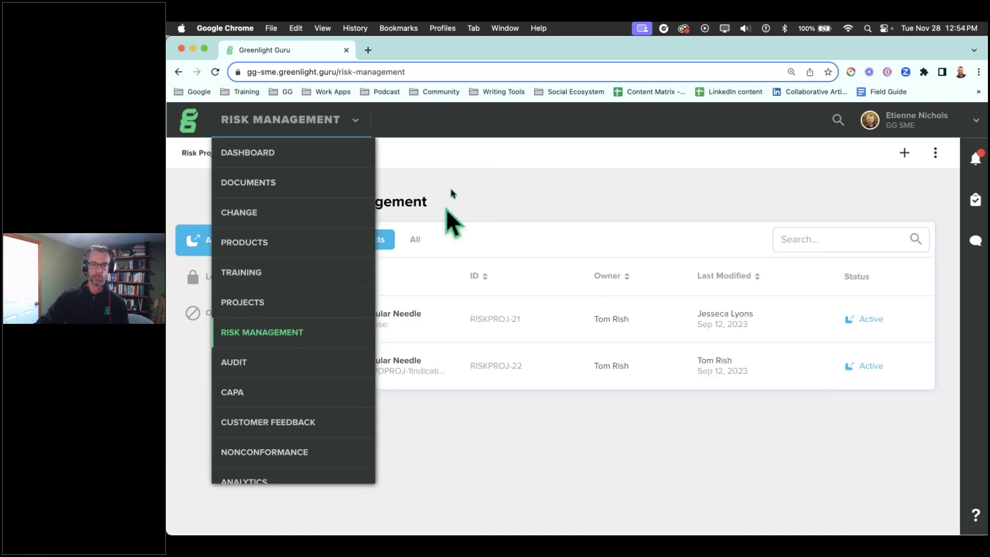
{"action": "left_click", "coordinate": [486, 235]}
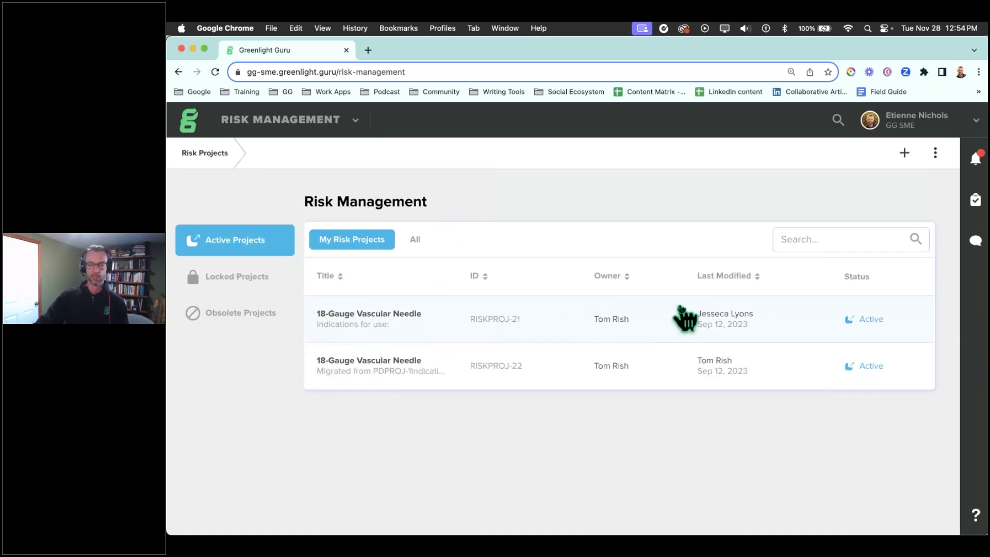
{"action": "left_click", "coordinate": [904, 155]}
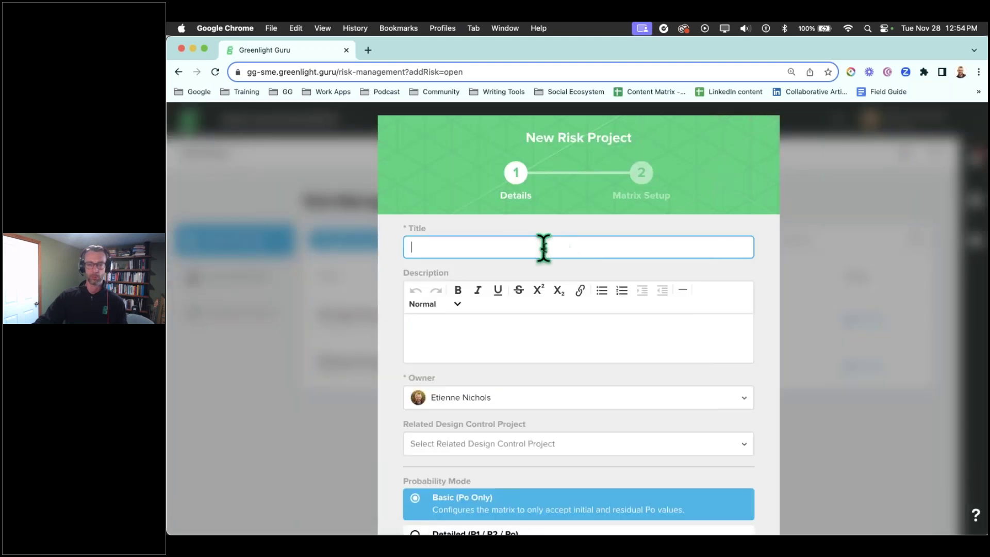
{"action": "type", "text": "Balloon"}
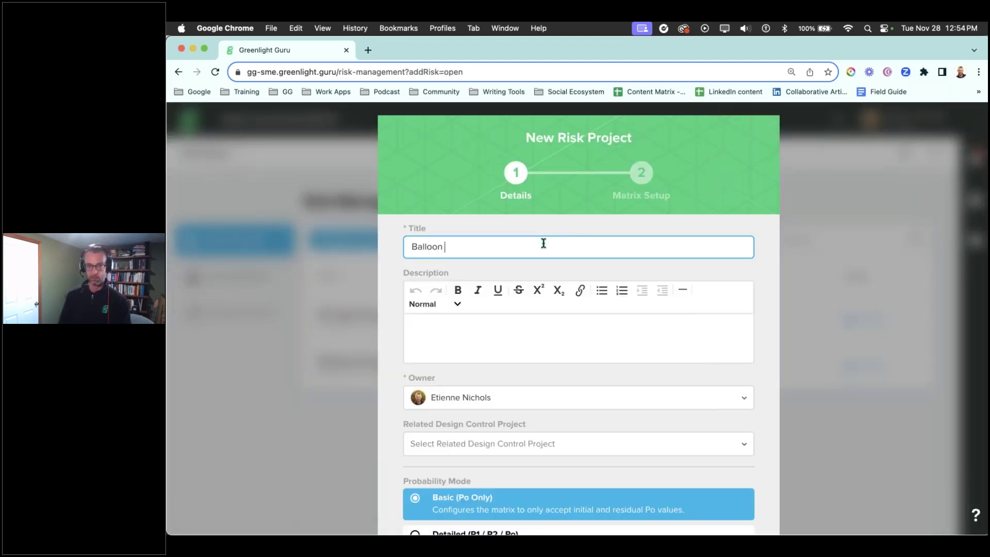
{"action": "type", "text": " Catheter"}
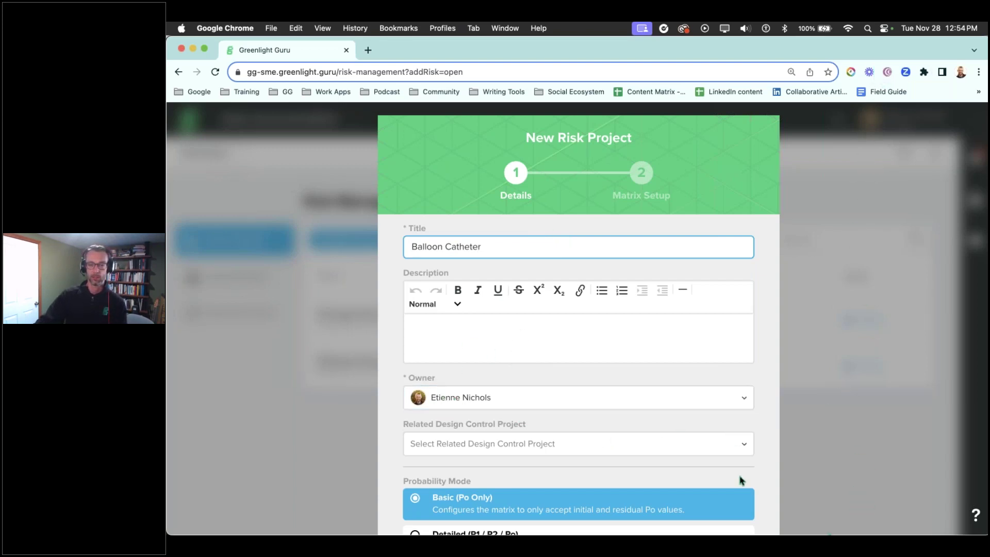
{"action": "left_click", "coordinate": [358, 372]}
{"action": "left_click", "coordinate": [904, 153]}
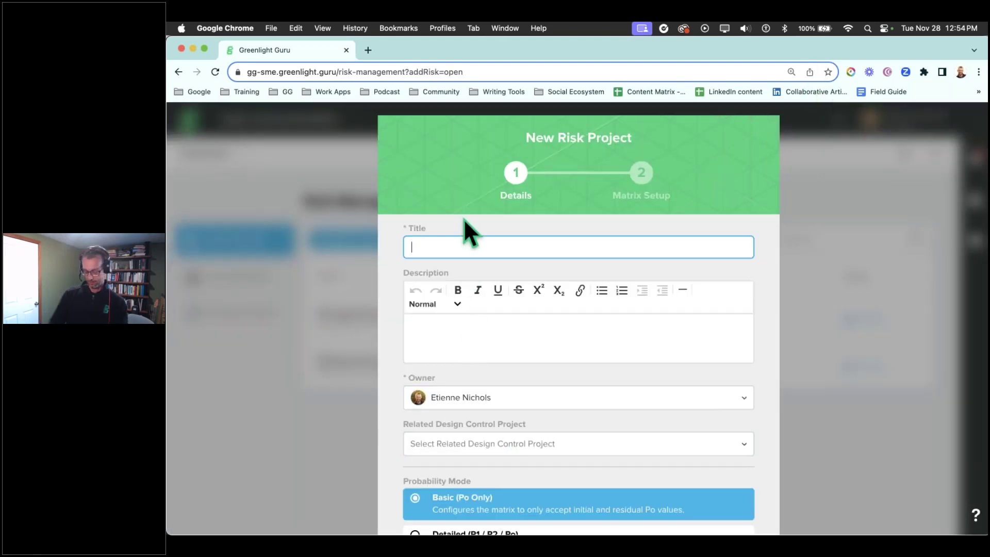
{"action": "type", "text": "Balloon Catheter"}
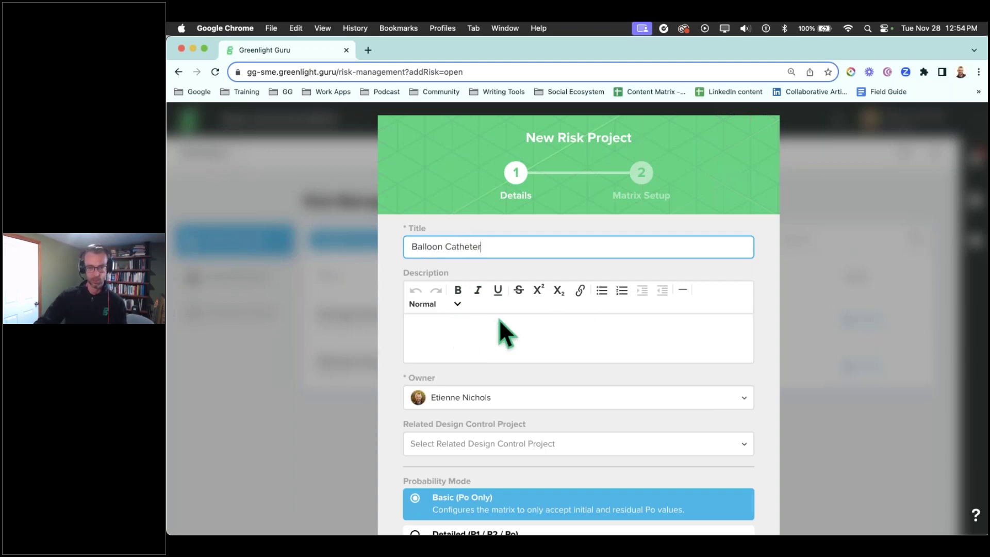
{"action": "left_click", "coordinate": [275, 226]}
Step: Start a new risk project titled "Balloon Catheter" with the Detailed (P1 / P2 / Po) probability mode and continue to the matrix setup
{"action": "left_click_drag", "start_coordinate": [475, 49], "coordinate": [491, 73]}
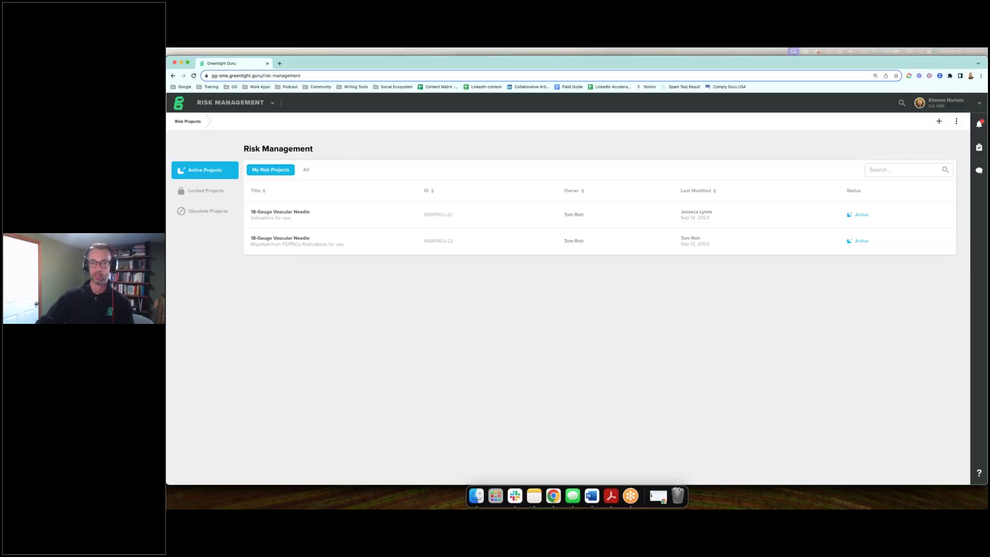
{"action": "left_click", "coordinate": [939, 122]}
{"action": "type", "text": "Bal"}
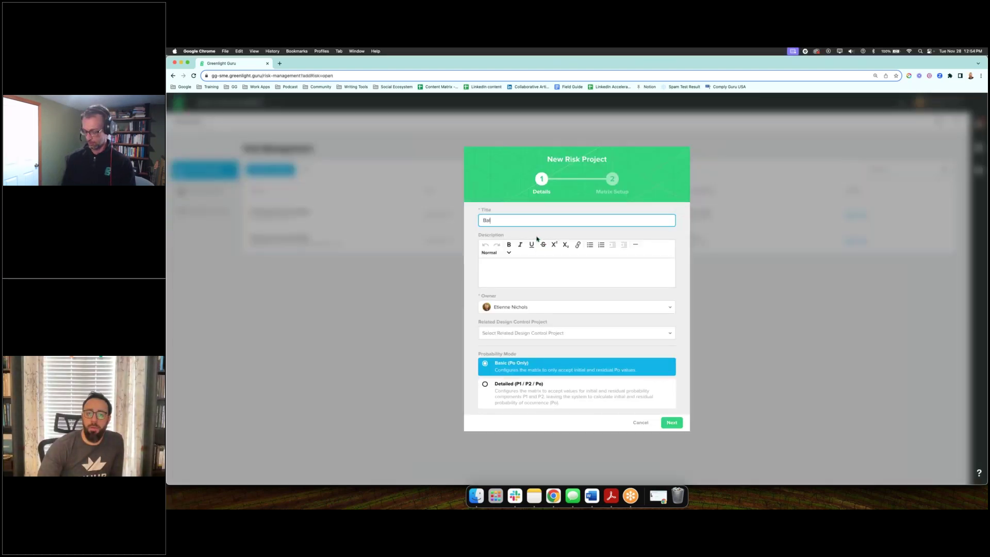
{"action": "type", "text": "loon Catheter"}
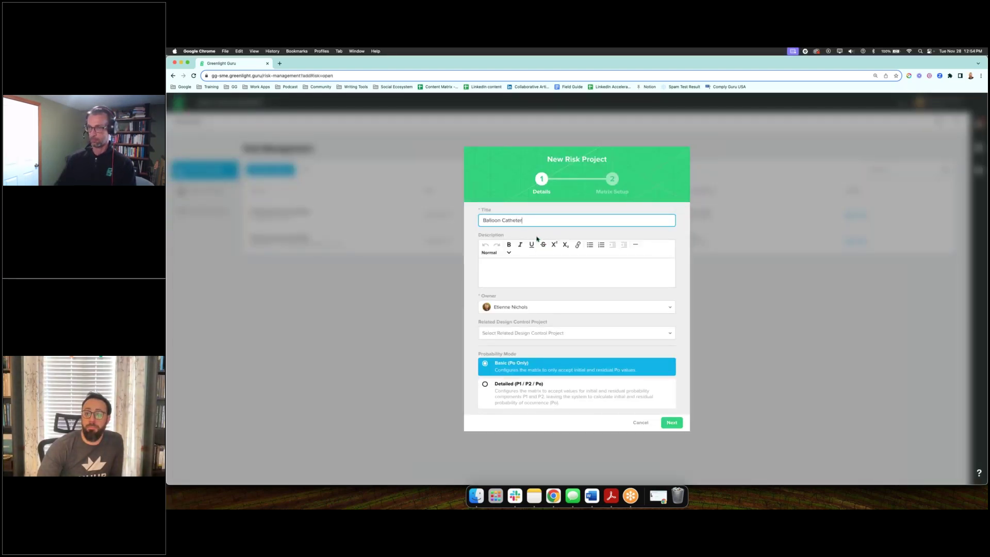
{"action": "left_click", "coordinate": [530, 387]}
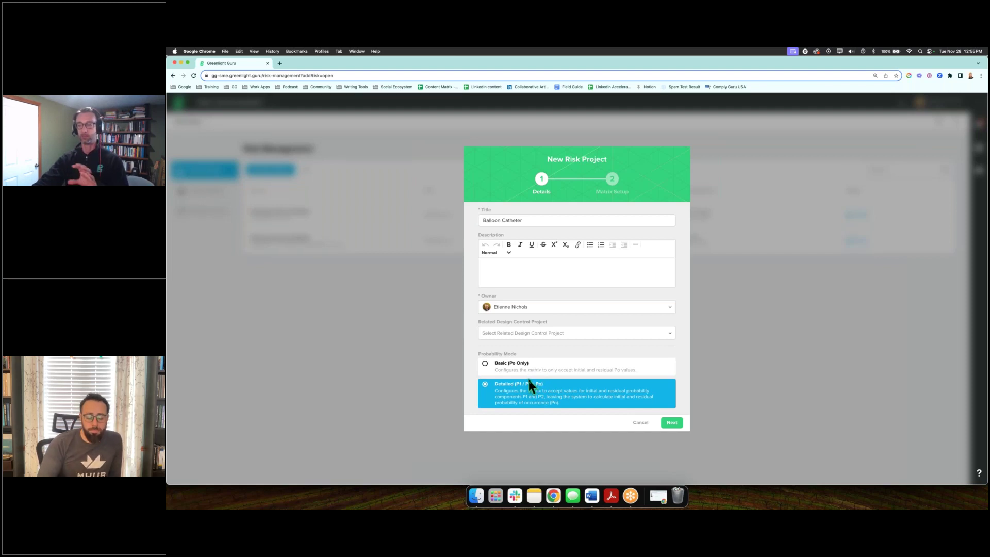
{"action": "left_click", "coordinate": [672, 424]}
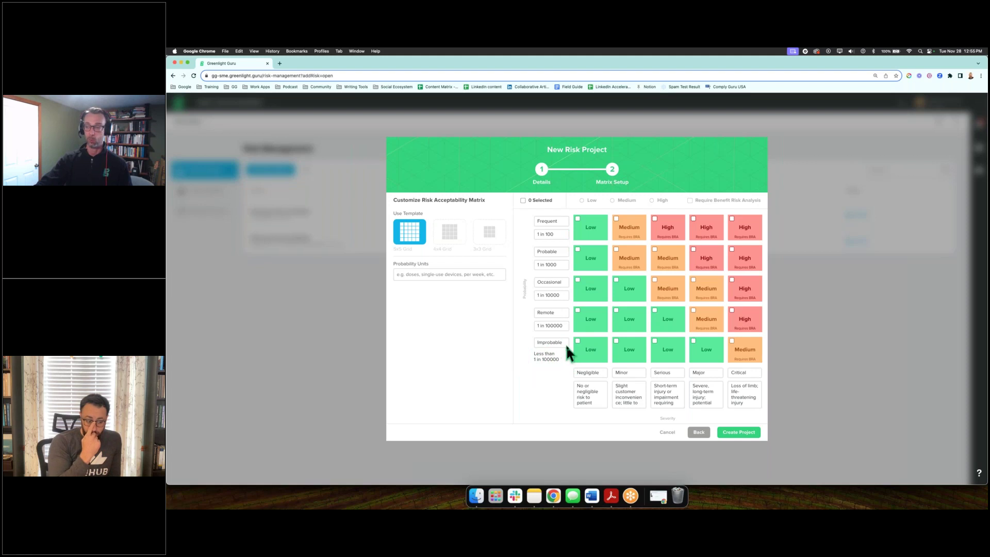
Step: Compare the 4x4 and 5x5 grid templates for the risk acceptability matrix
{"action": "left_click", "coordinate": [450, 236]}
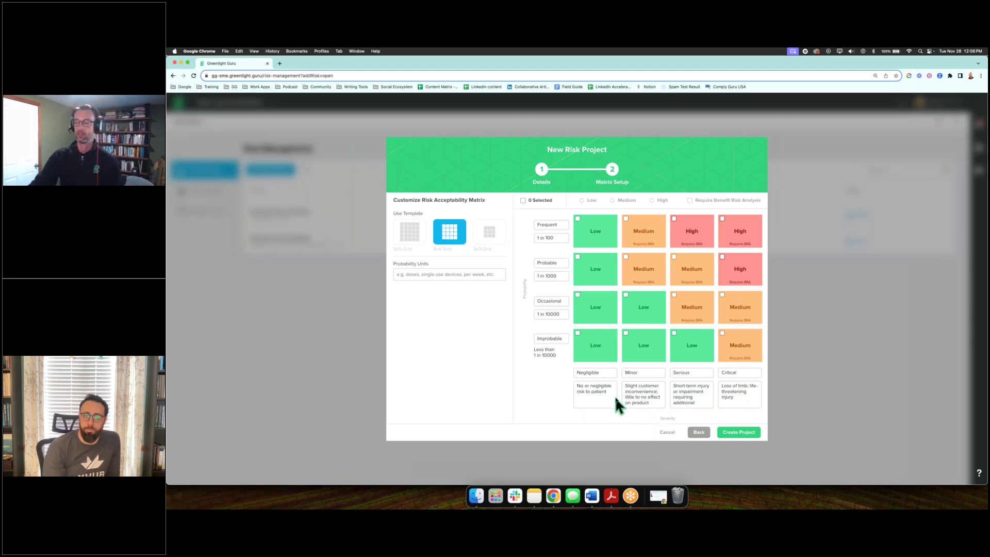
{"action": "left_click", "coordinate": [415, 240]}
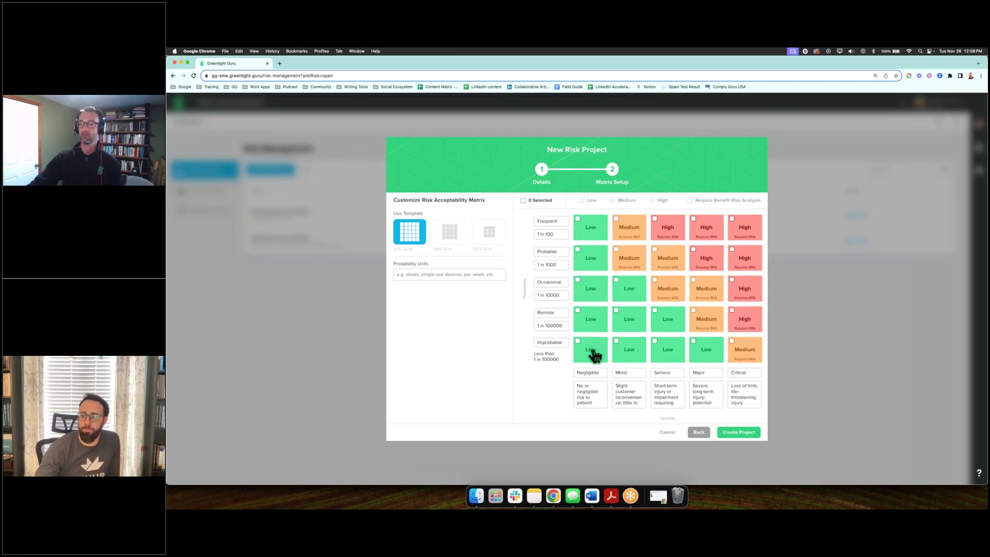
{"action": "left_click", "coordinate": [460, 244]}
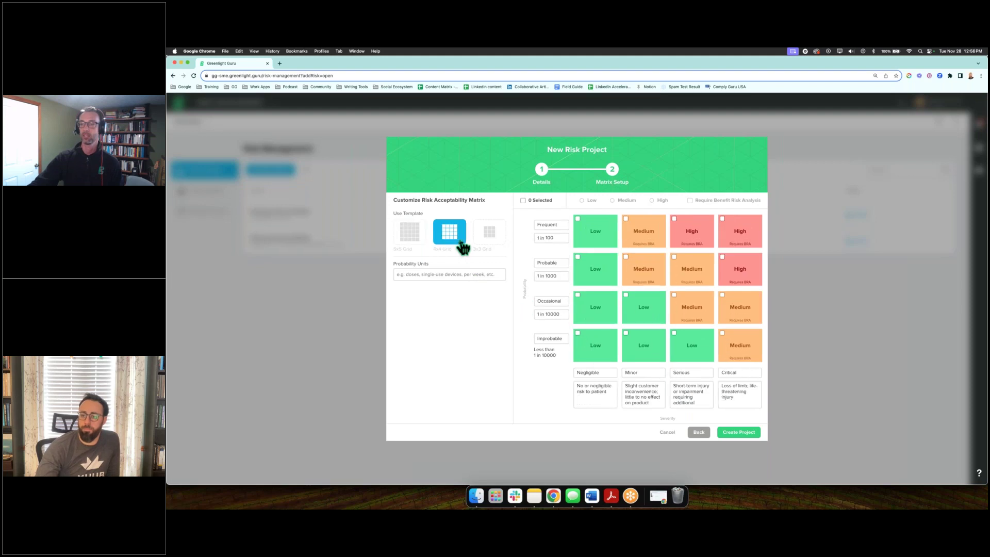
{"action": "left_click", "coordinate": [410, 232]}
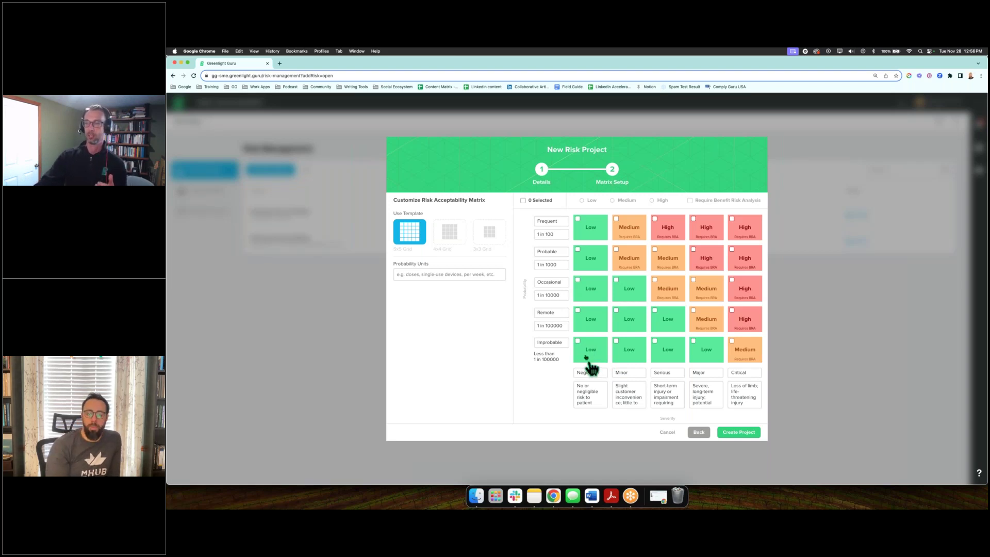
Step: Apply the 4x4 grid template to the risk acceptability matrix and create the project
{"action": "left_click", "coordinate": [450, 233]}
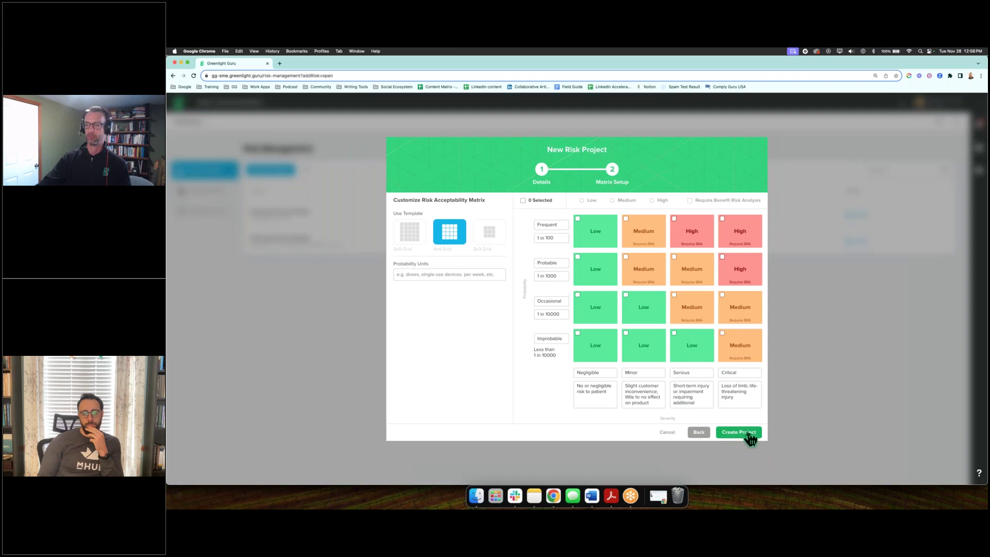
{"action": "left_click", "coordinate": [585, 392]}
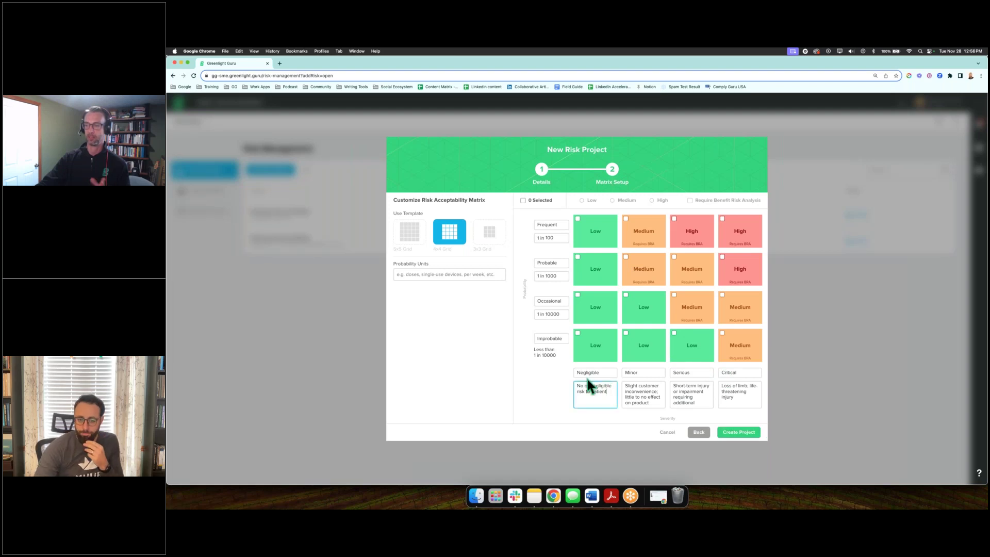
{"action": "left_click", "coordinate": [751, 432]}
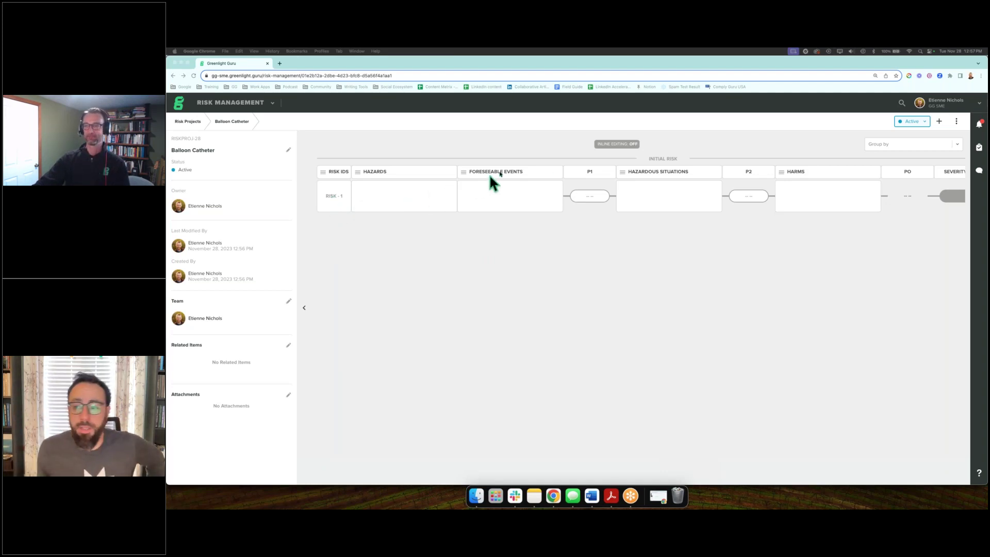
Step: Turn on inline editing and assign Biocompatibility, under Patient-Device Incompatibility, as the hazard of RISK-1
{"action": "left_click", "coordinate": [619, 145]}
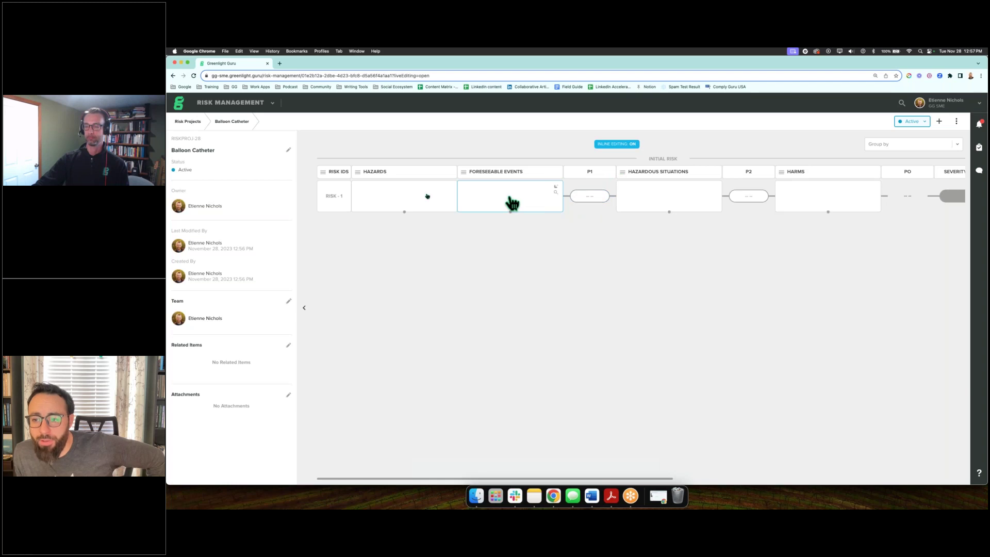
{"action": "left_click", "coordinate": [399, 197]}
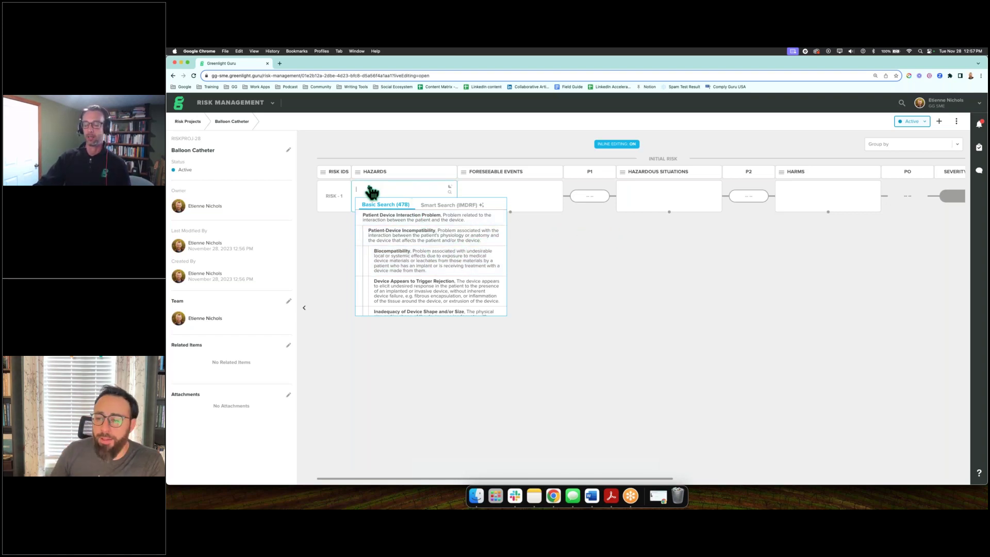
{"action": "left_click", "coordinate": [427, 264]}
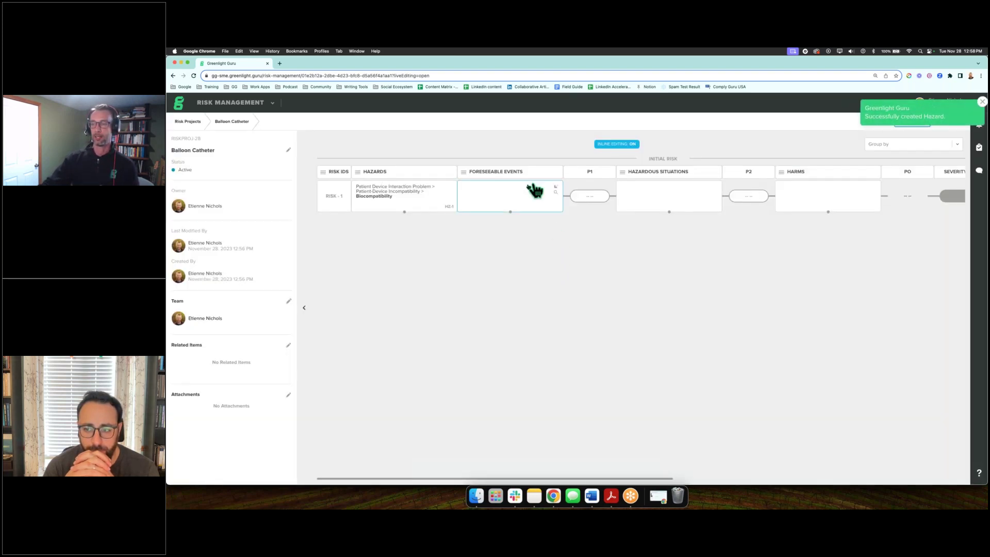
Step: Enter the foreseeable event "Product is not cleaned / sterilized properly" and the hazardous situation "Product was opened prior to entering OR, put in nurses pocket"
{"action": "left_click", "coordinate": [526, 195]}
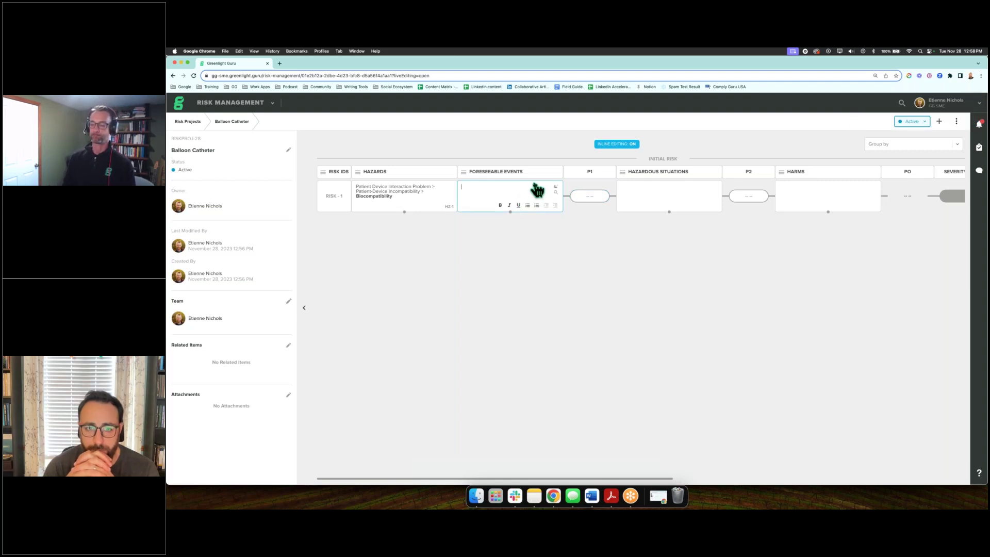
{"action": "type", "text": "Product is not cleaned / sterilized properly"}
{"action": "left_click", "coordinate": [634, 196]}
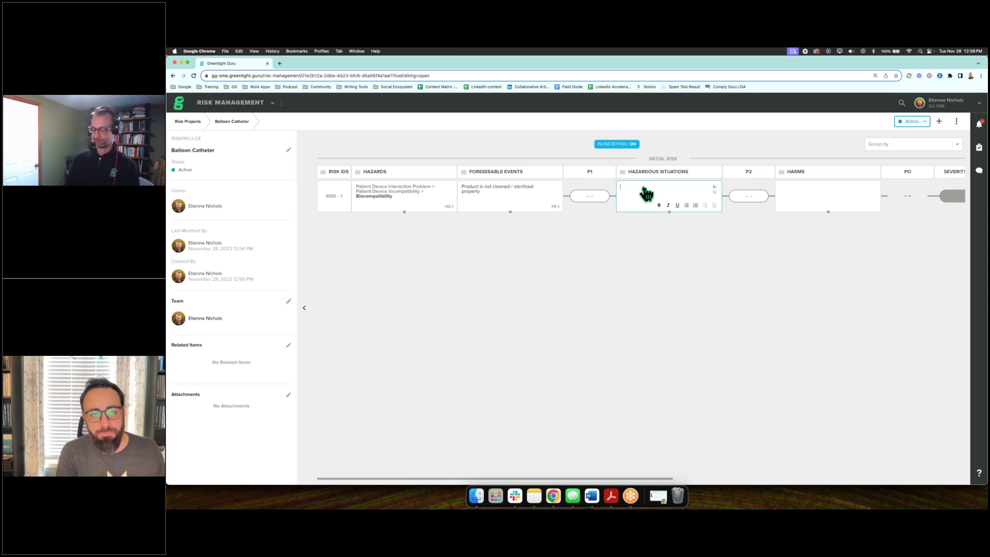
{"action": "type", "text": "Product d"}
{"action": "type", "text": "as opened prior"}
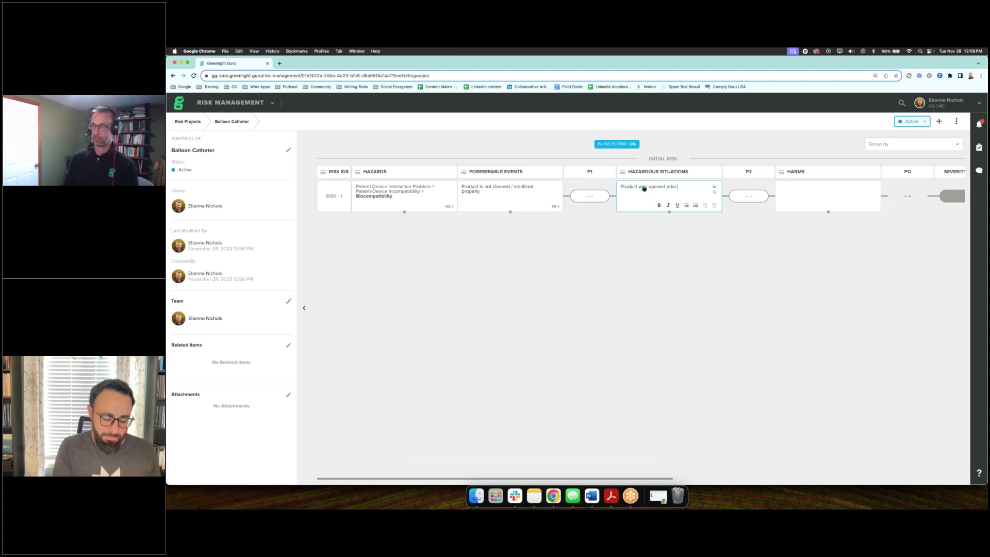
{"action": "type", "text": " to entering"}
{"action": "type", "text": " OR"}
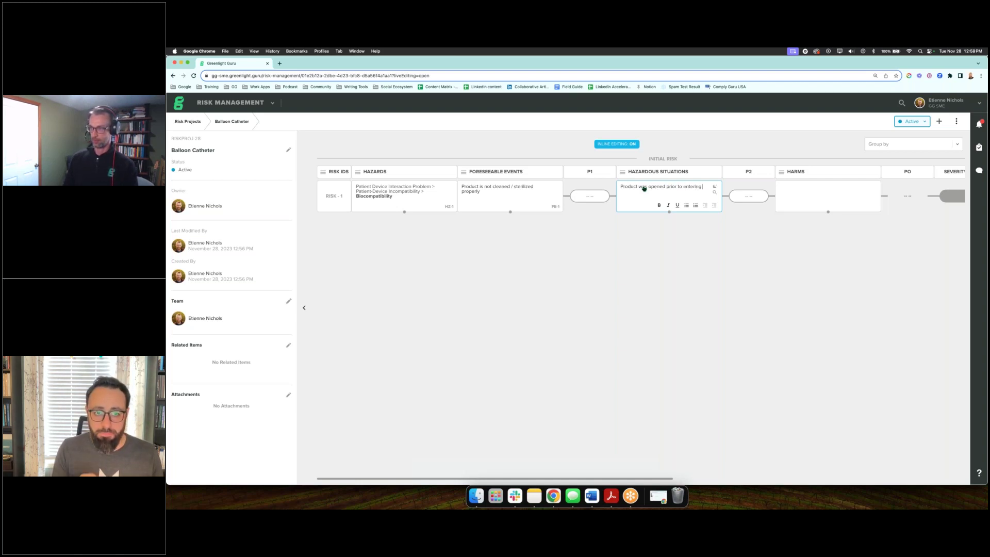
{"action": "type", "text": ", put in nurses pocket"}
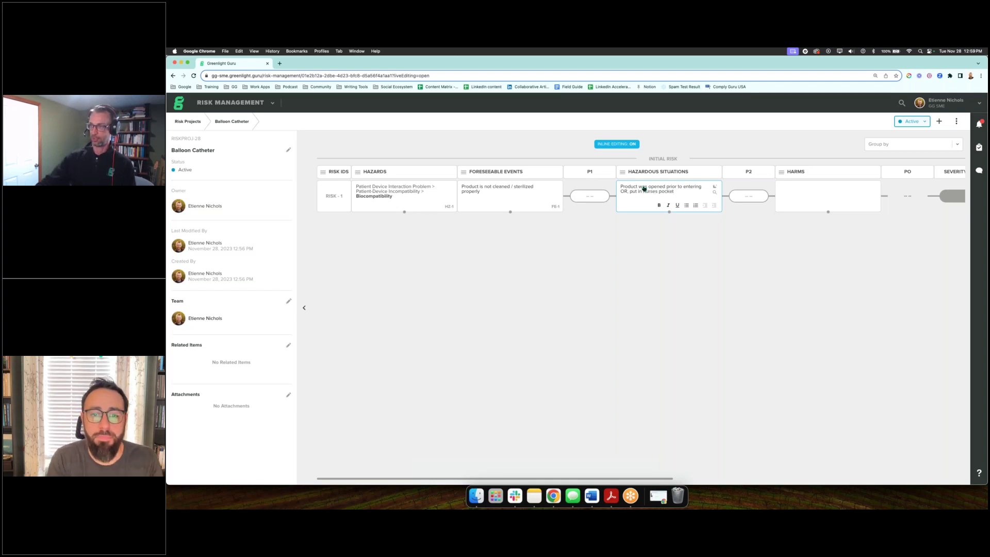
{"action": "left_click", "coordinate": [721, 233]}
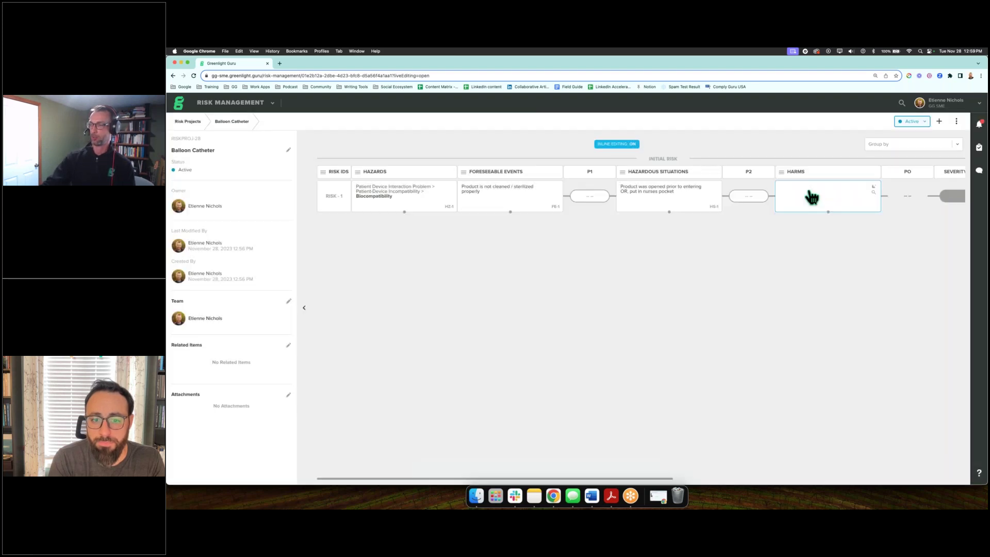
Step: Compare the Basic Search and Smart Search (IMDRF) options for choosing the harm of RISK-1
{"action": "left_click", "coordinate": [812, 196]}
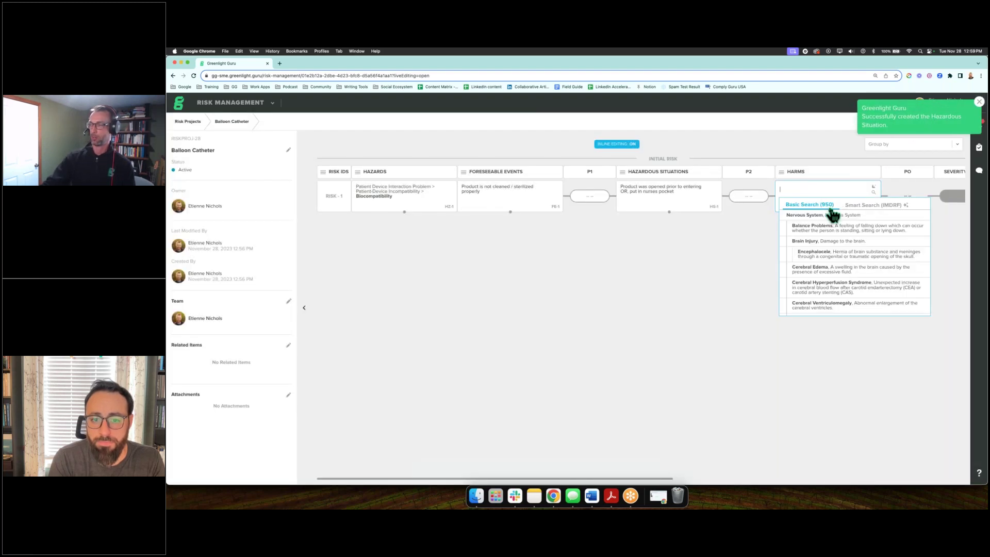
{"action": "scroll", "coordinate": [853, 267], "scroll_direction": "down", "scroll_amount": 1}
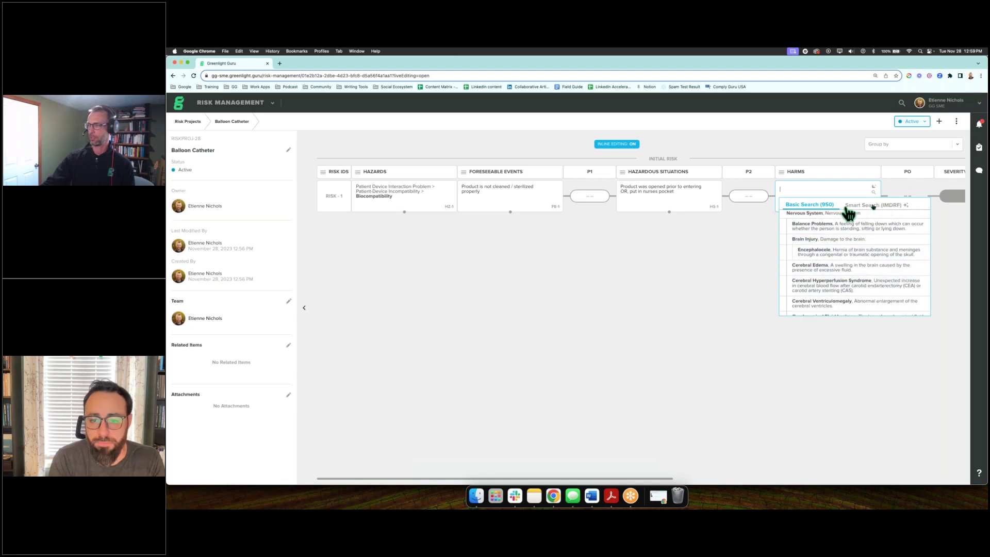
{"action": "left_click", "coordinate": [900, 209]}
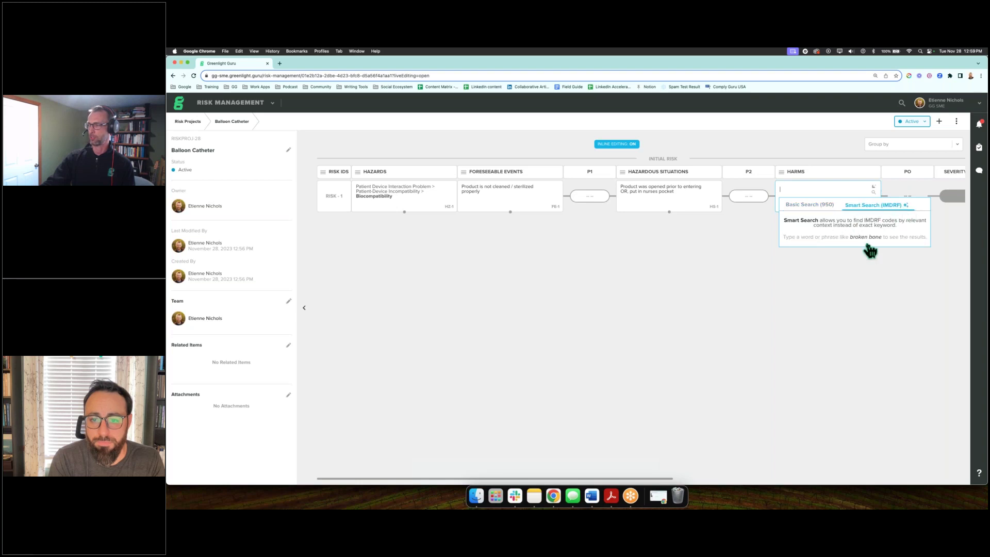
{"action": "left_click", "coordinate": [825, 206]}
{"action": "left_click", "coordinate": [811, 195]}
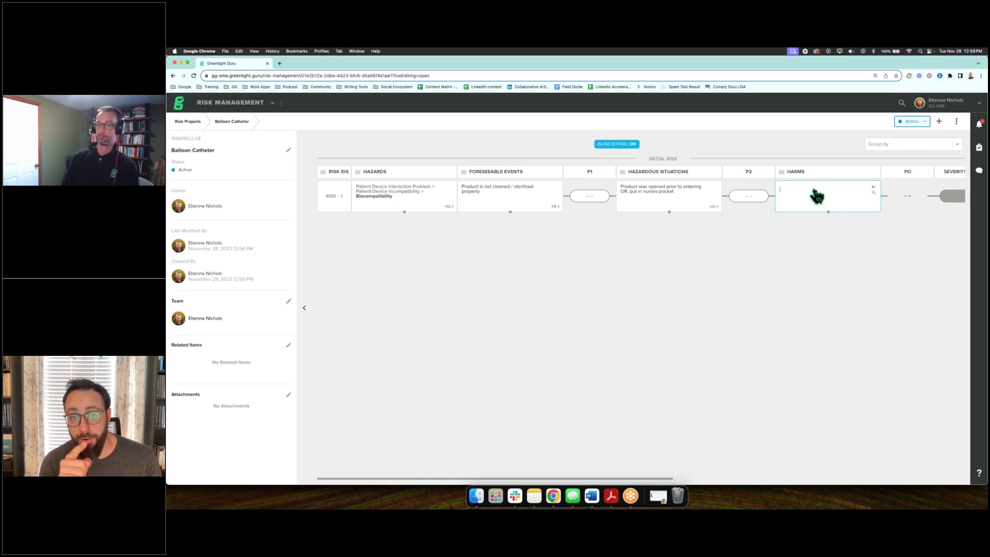
{"action": "left_click", "coordinate": [815, 195]}
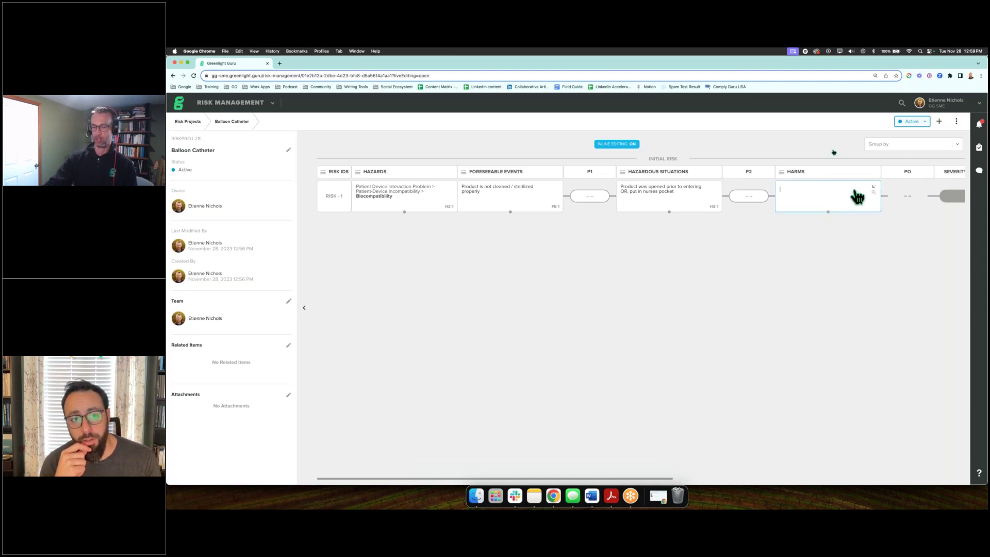
{"action": "left_click", "coordinate": [835, 196]}
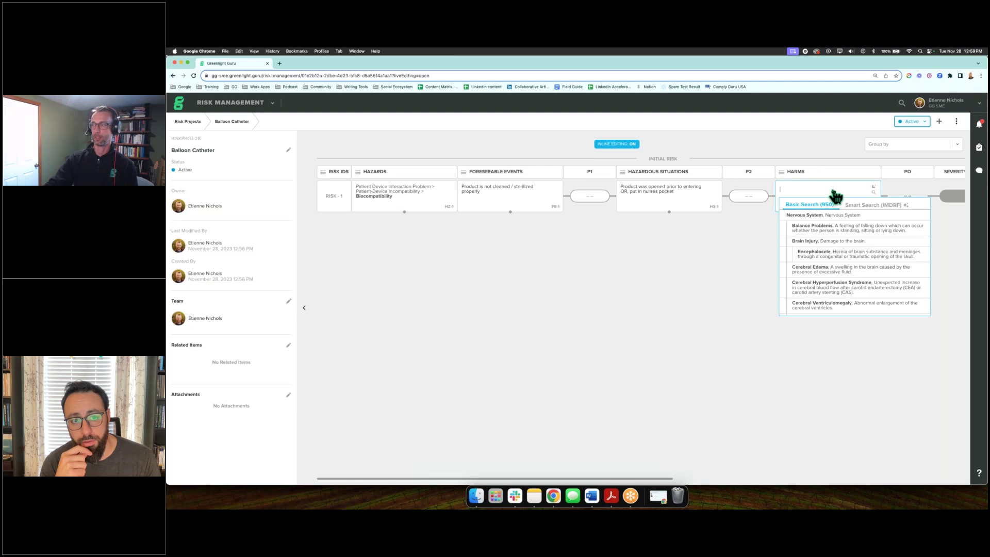
{"action": "left_click", "coordinate": [872, 209]}
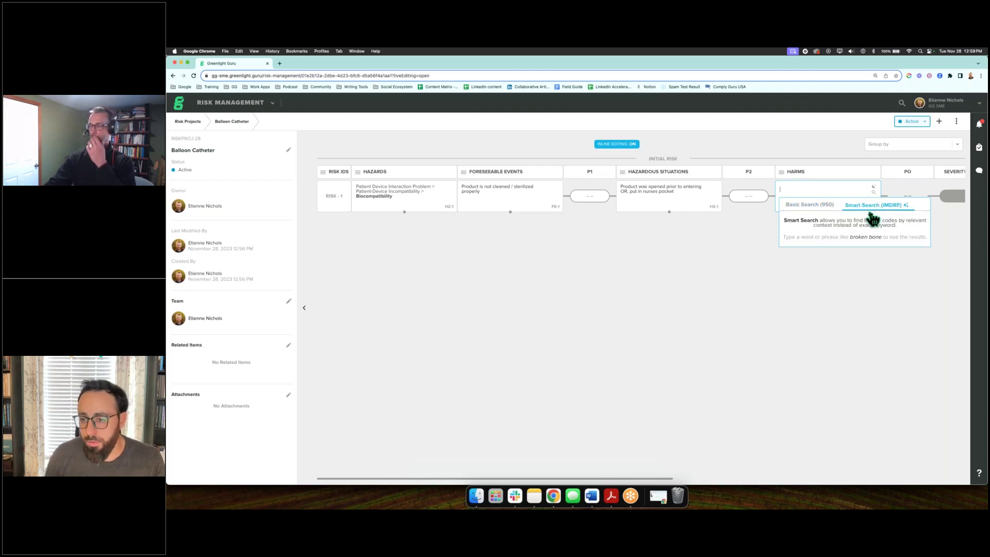
Step: Find harms matching "Infection" with Basic Search and assign Respiratory System as the harm of RISK-1
{"action": "left_click", "coordinate": [819, 204]}
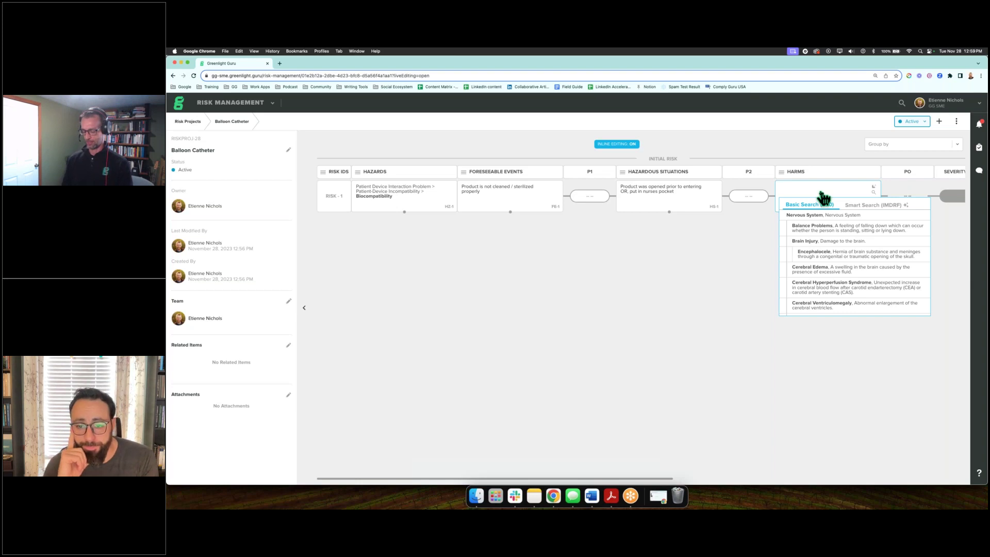
{"action": "type", "text": "Infection"}
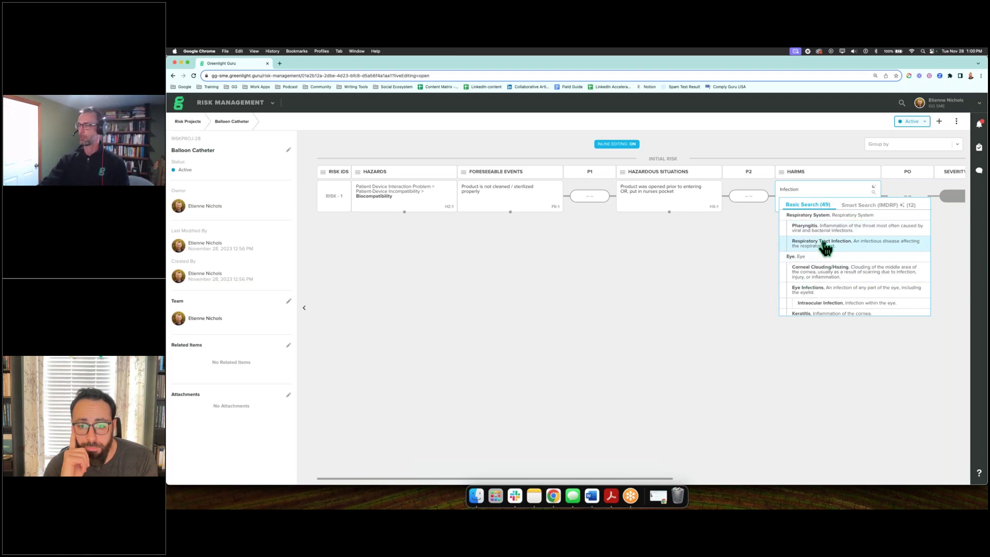
{"action": "left_click", "coordinate": [822, 190]}
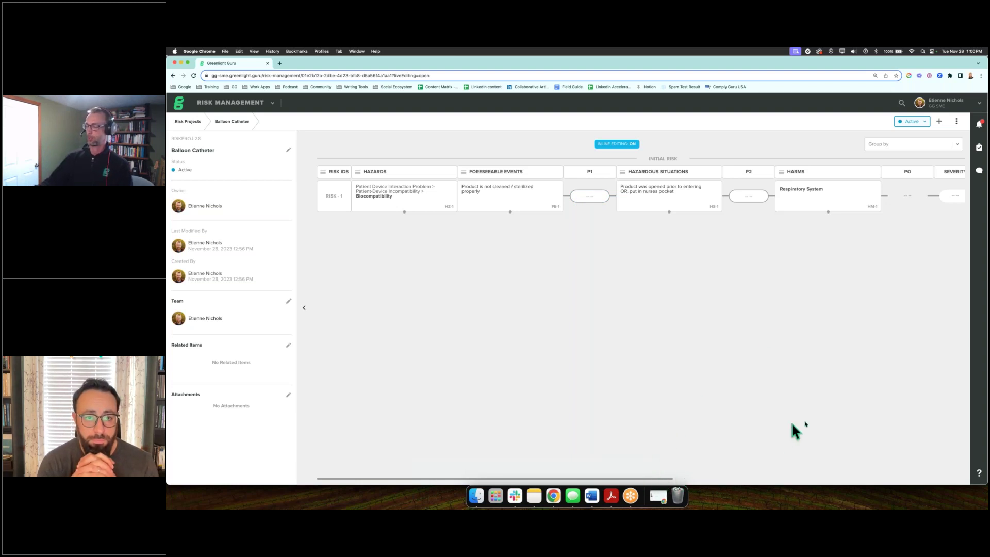
Step: Set the initial risk's P1 probability, between the foreseeable event and the hazardous situation, to 1/365
{"action": "scroll", "coordinate": [795, 428], "scroll_direction": "right", "scroll_amount": 2}
{"action": "scroll", "coordinate": [796, 427], "scroll_direction": "right", "scroll_amount": 4}
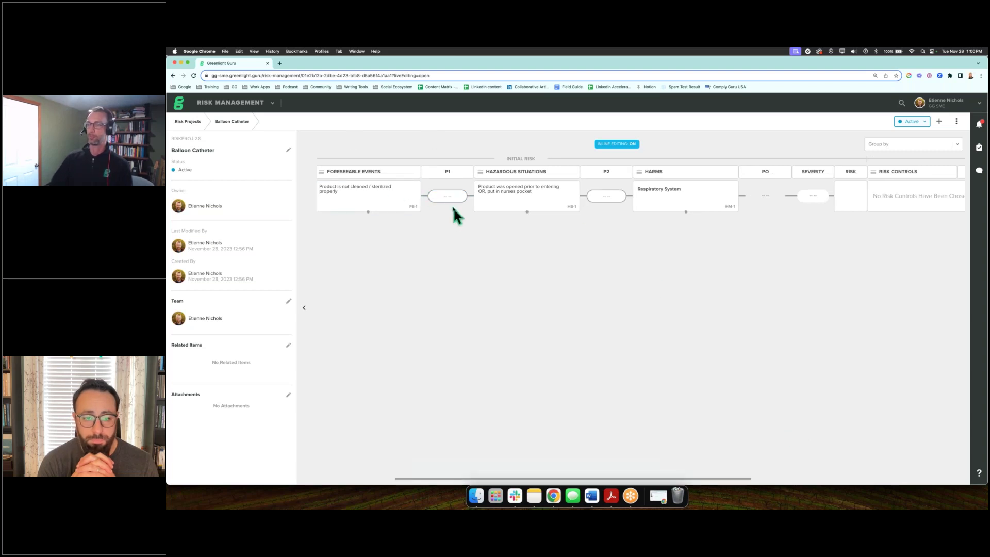
{"action": "scroll", "coordinate": [447, 206], "scroll_direction": "left", "scroll_amount": 1}
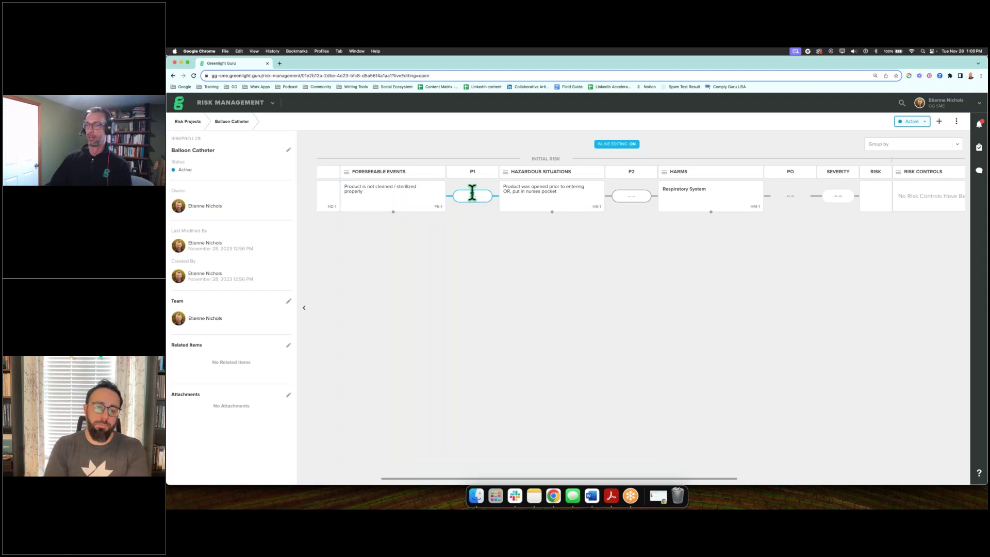
{"action": "left_click", "coordinate": [487, 201]}
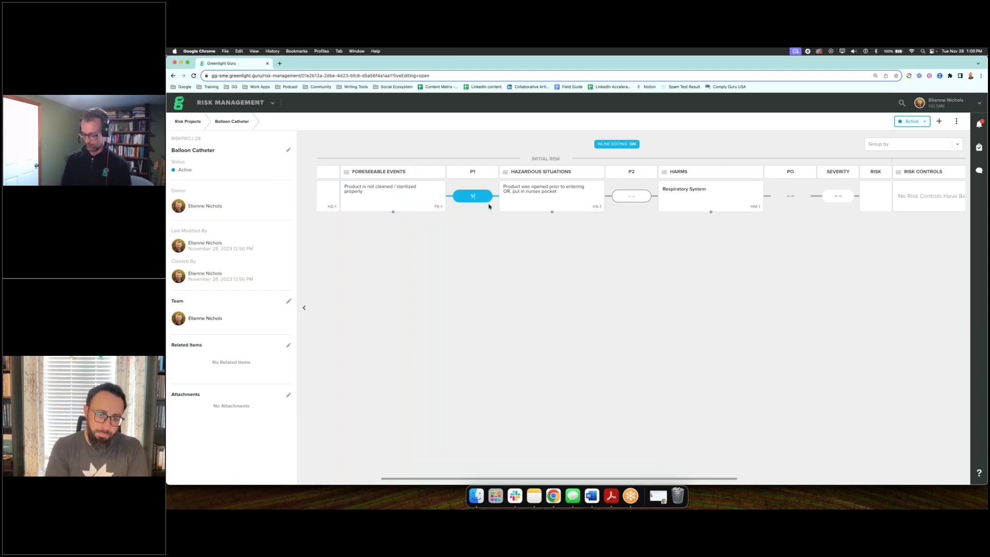
{"action": "type", "text": "1/365"}
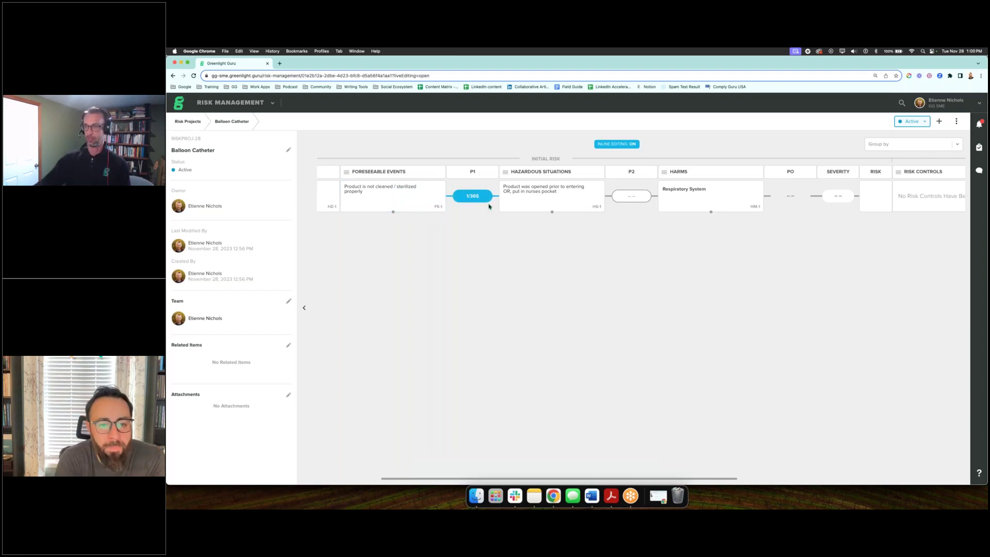
{"action": "left_click", "coordinate": [480, 222]}
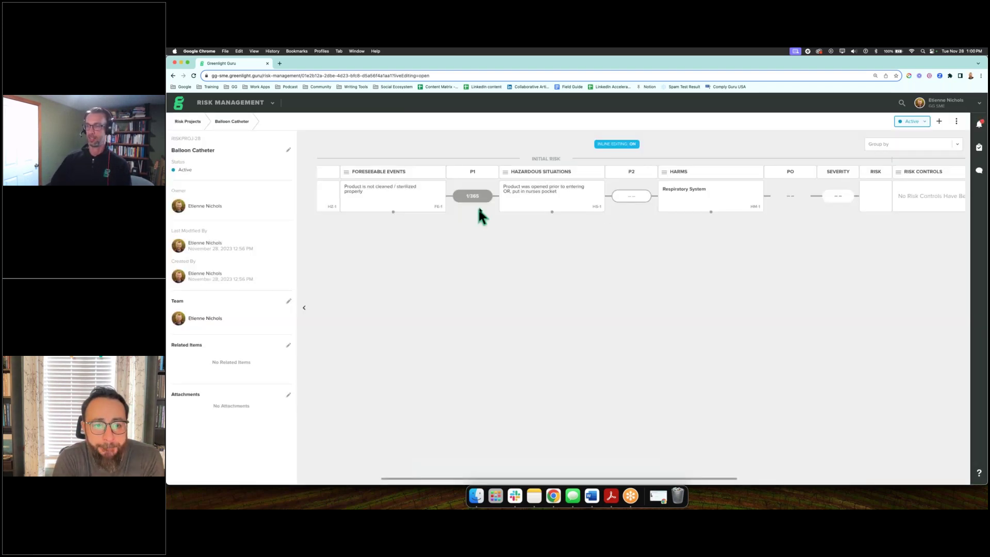
Step: Set the initial risk's P2 probability to .05 and its severity to 3 - Serious
{"action": "left_click", "coordinate": [631, 197]}
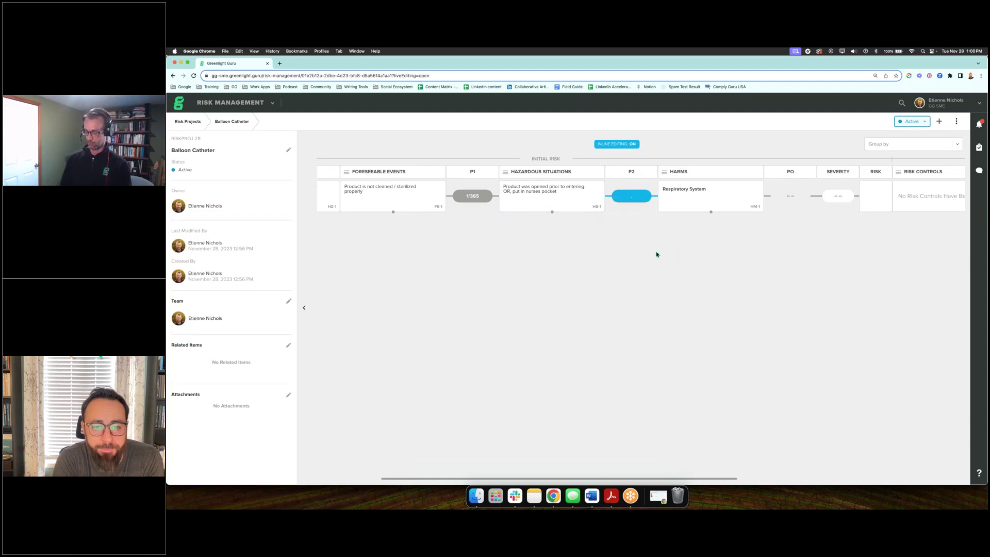
{"action": "type", "text": "5"}
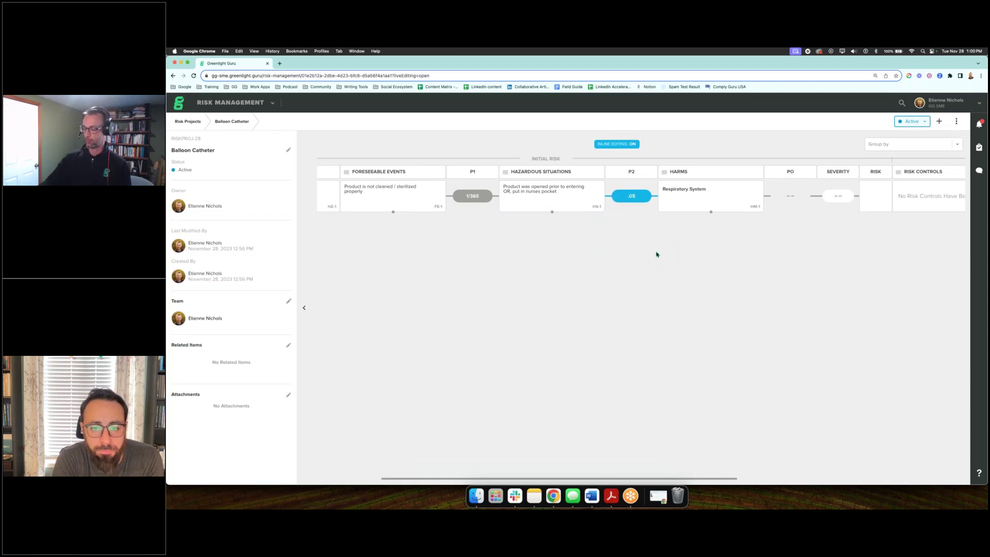
{"action": "key", "text": "Return"}
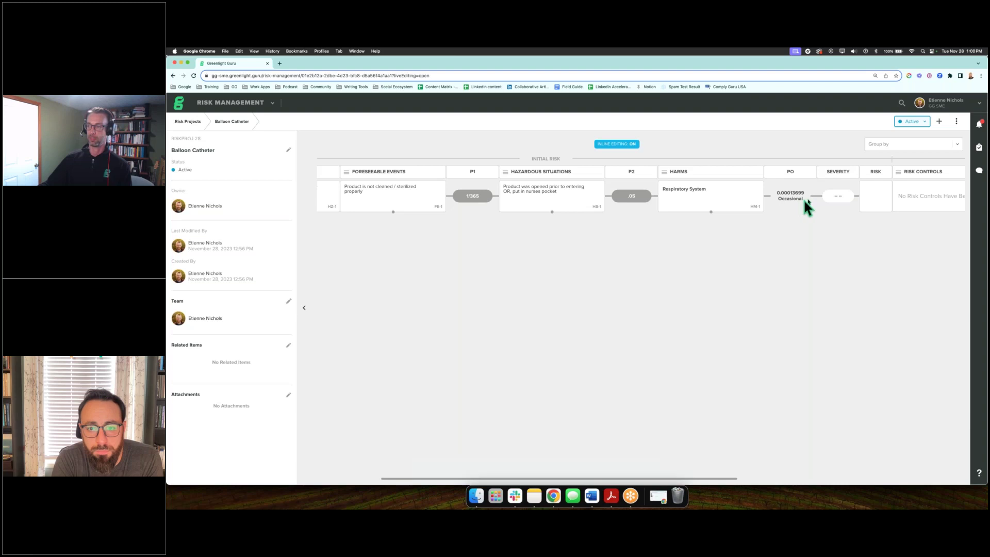
{"action": "left_click", "coordinate": [839, 196]}
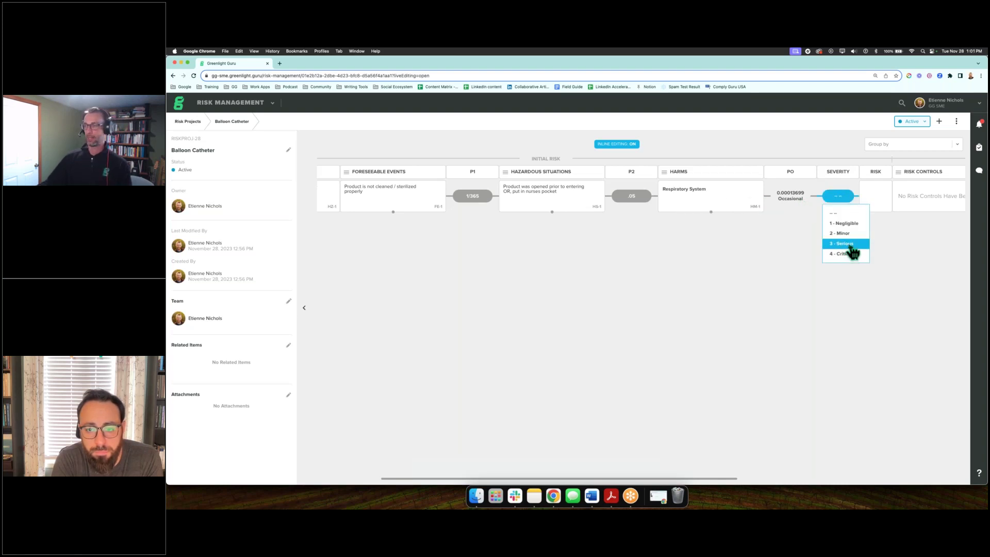
{"action": "left_click", "coordinate": [847, 244]}
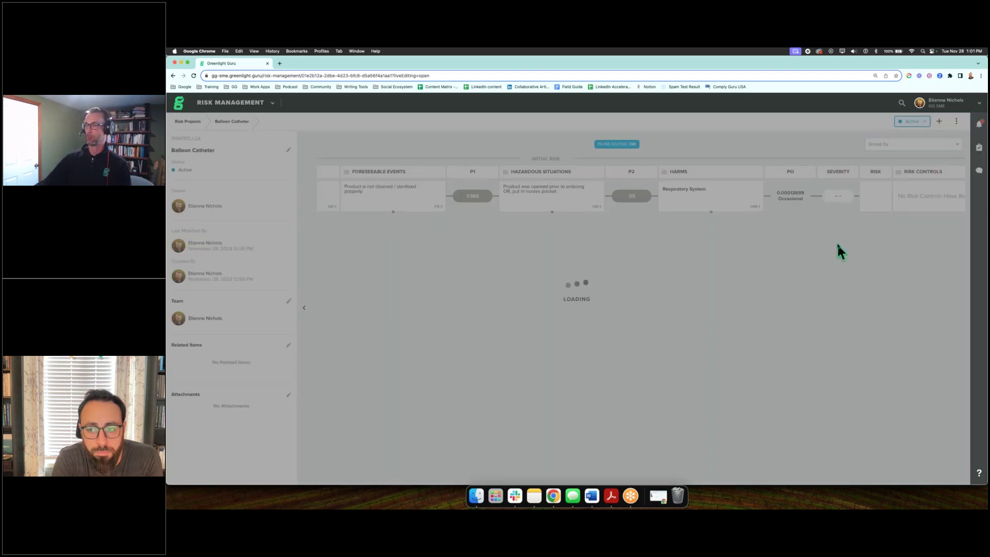
Step: Examine the new risk control form for RISK-1, including the option to link an existing control, and close it without saving
{"action": "scroll", "coordinate": [824, 251], "scroll_direction": "right", "scroll_amount": 6}
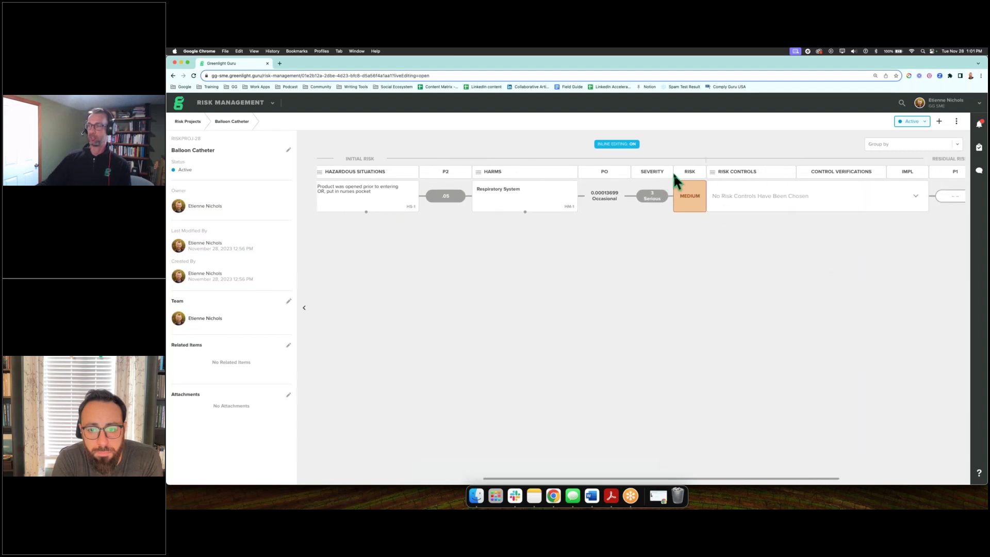
{"action": "scroll", "coordinate": [784, 239], "scroll_direction": "right", "scroll_amount": 3}
{"action": "scroll", "coordinate": [784, 239], "scroll_direction": "right", "scroll_amount": 5}
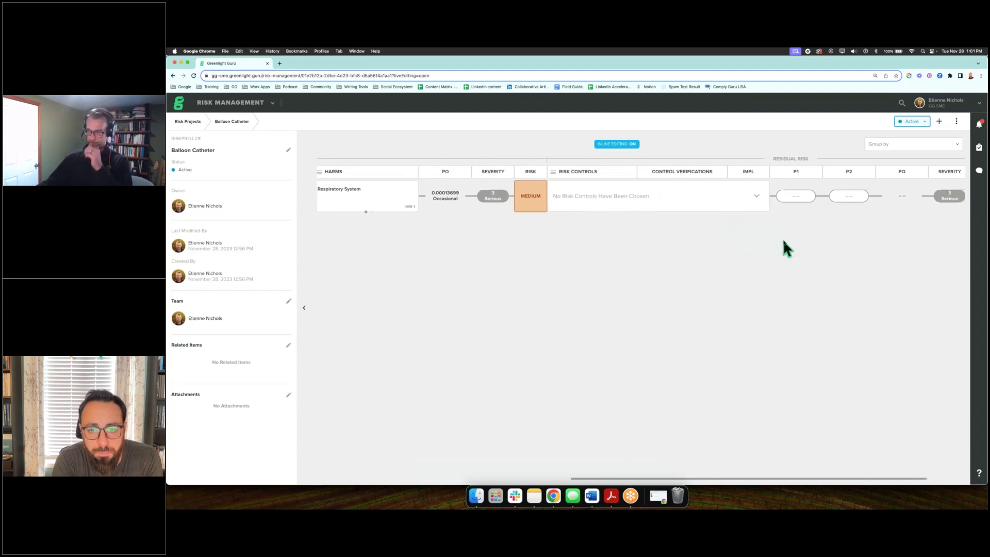
{"action": "scroll", "coordinate": [783, 240], "scroll_direction": "right", "scroll_amount": 3}
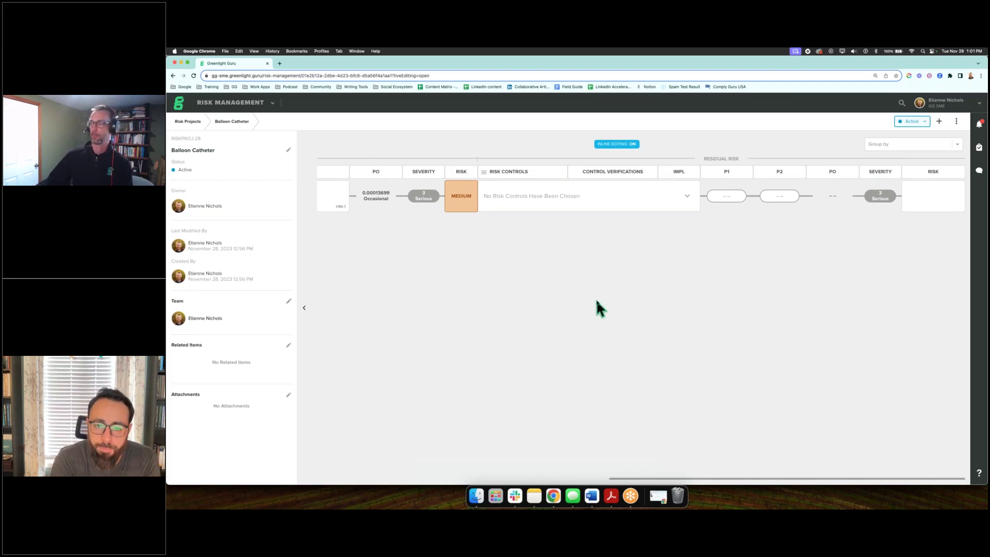
{"action": "left_click", "coordinate": [515, 201]}
{"action": "left_click", "coordinate": [516, 221]}
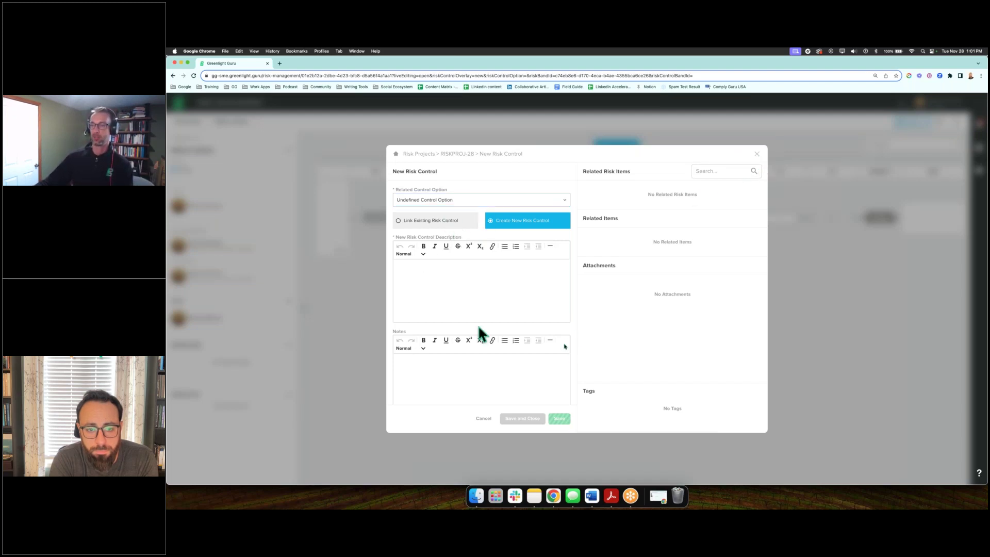
{"action": "left_click", "coordinate": [448, 226]}
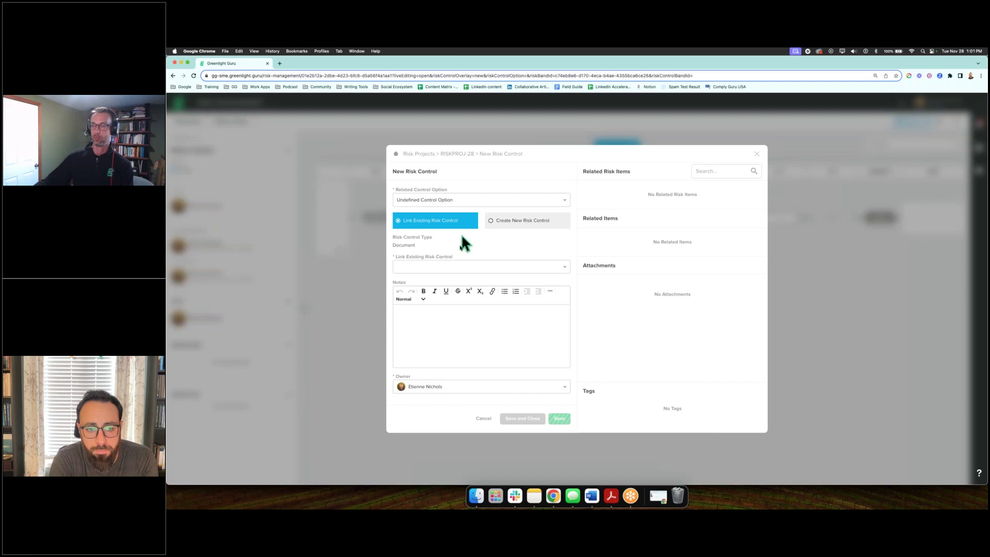
{"action": "left_click", "coordinate": [757, 154]}
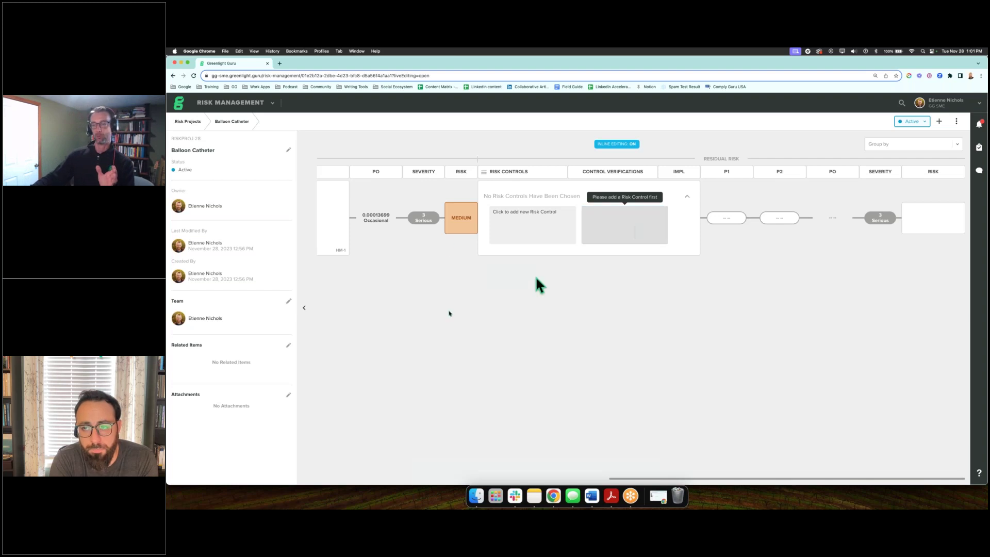
Step: Examine the residual risk's P1 and P2 probability fields for RISK-1 without entering values
{"action": "mouse_move", "coordinate": [530, 228]}
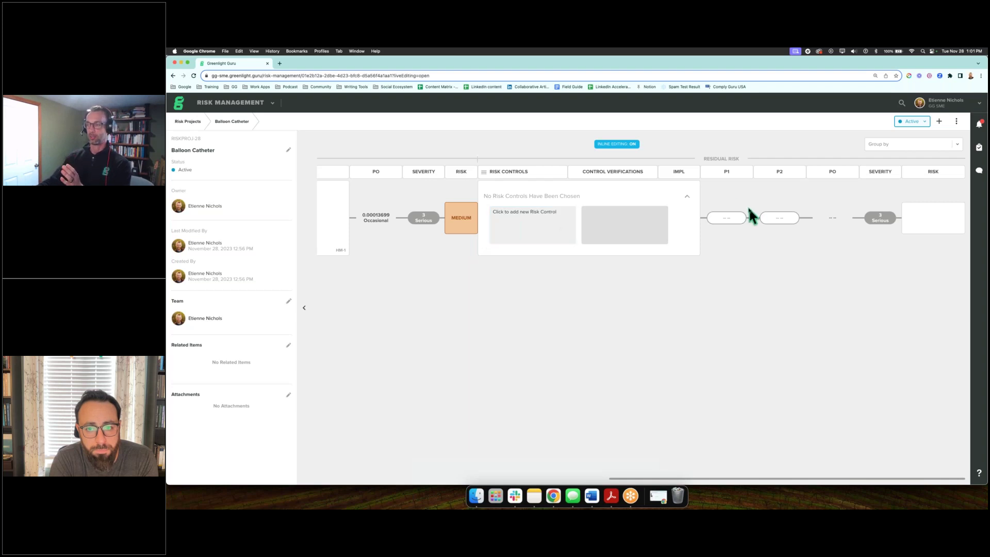
{"action": "left_click", "coordinate": [723, 217]}
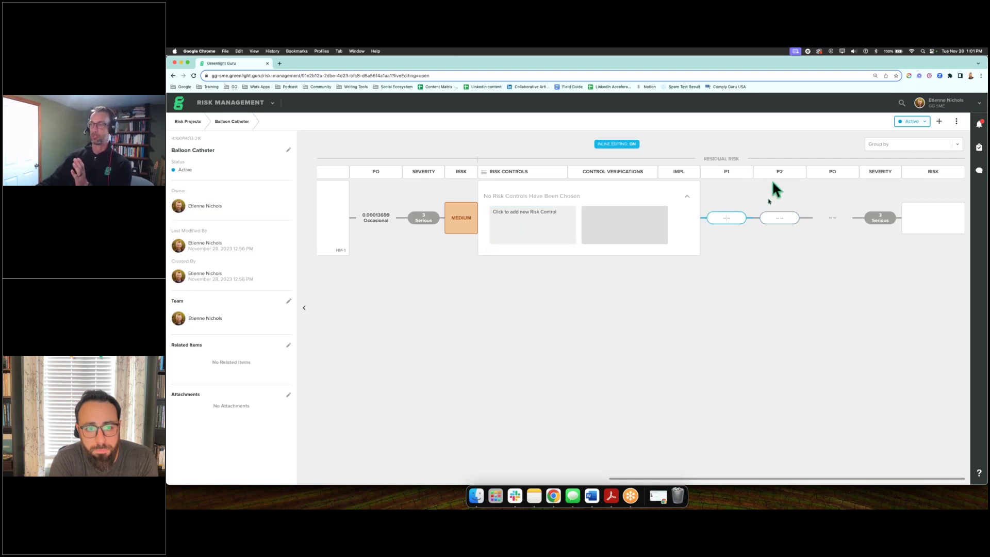
{"action": "left_click", "coordinate": [777, 217]}
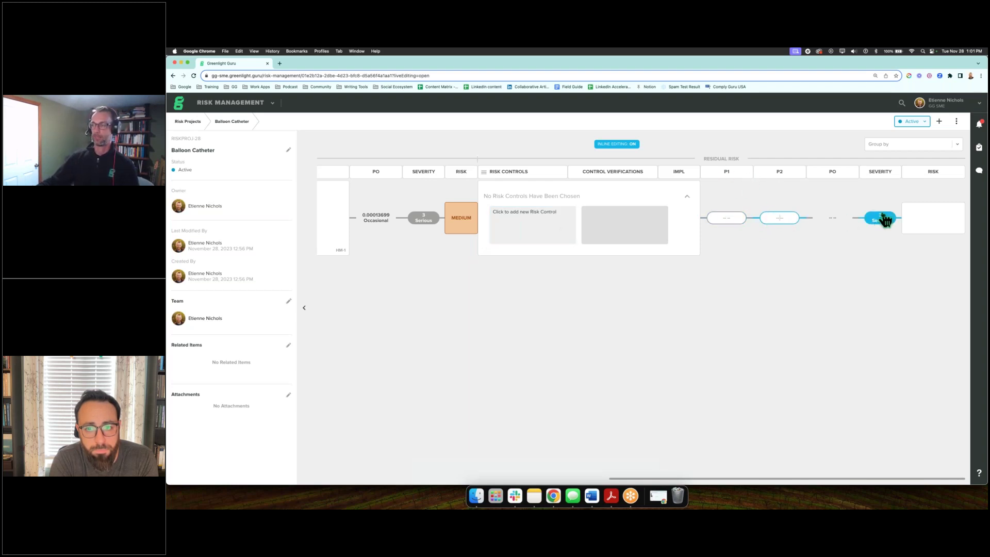